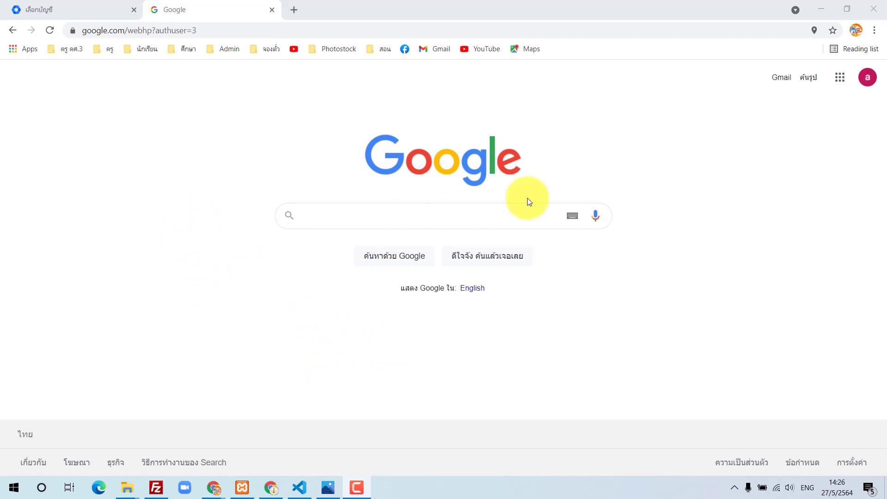
- Check which Google account is signed in and inspect its e-mail address and domain
{"action": "left_click", "coordinate": [866, 79]}
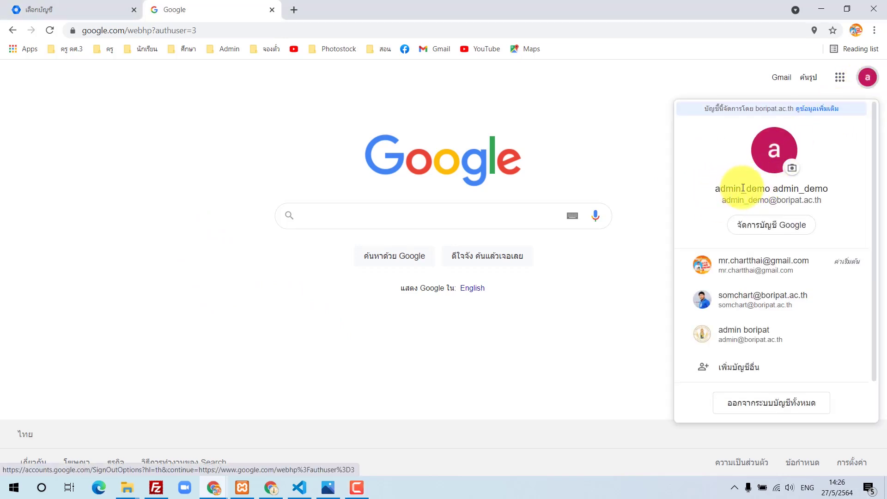
{"action": "left_click_drag", "start_coordinate": [725, 201], "coordinate": [808, 201]}
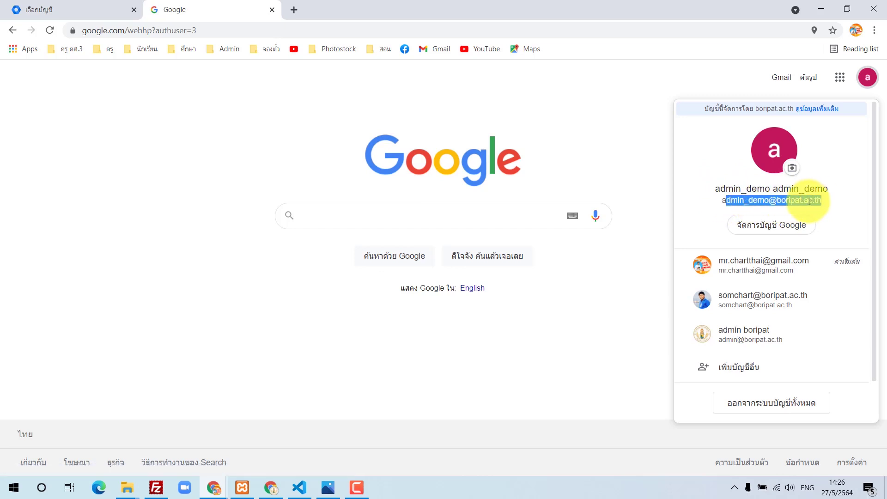
{"action": "left_click", "coordinate": [777, 200]}
{"action": "left_click_drag", "start_coordinate": [769, 200], "coordinate": [817, 200]}
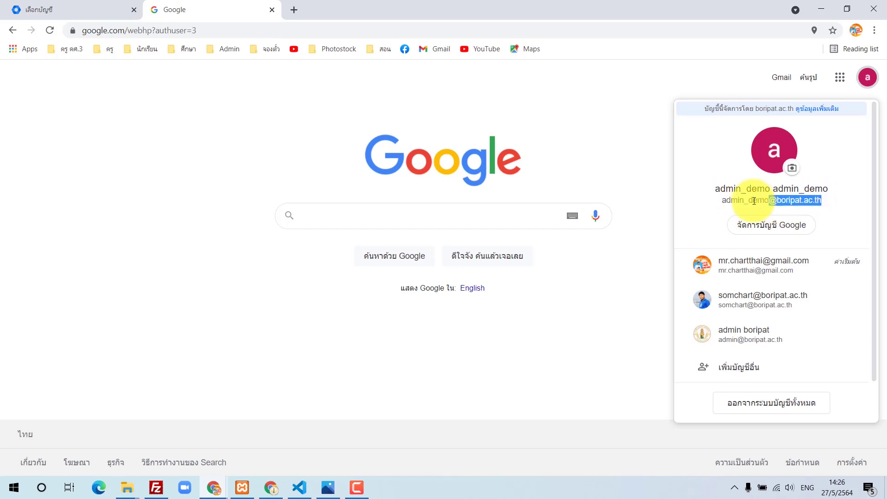
{"action": "left_click", "coordinate": [528, 124]}
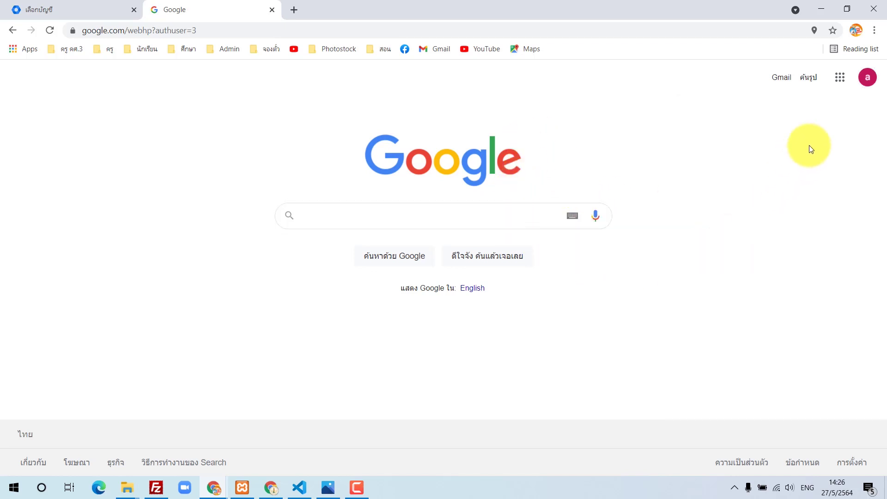
- Look through the full list of Google apps for this account to check whether the Admin app is offered
{"action": "left_click", "coordinate": [840, 78]}
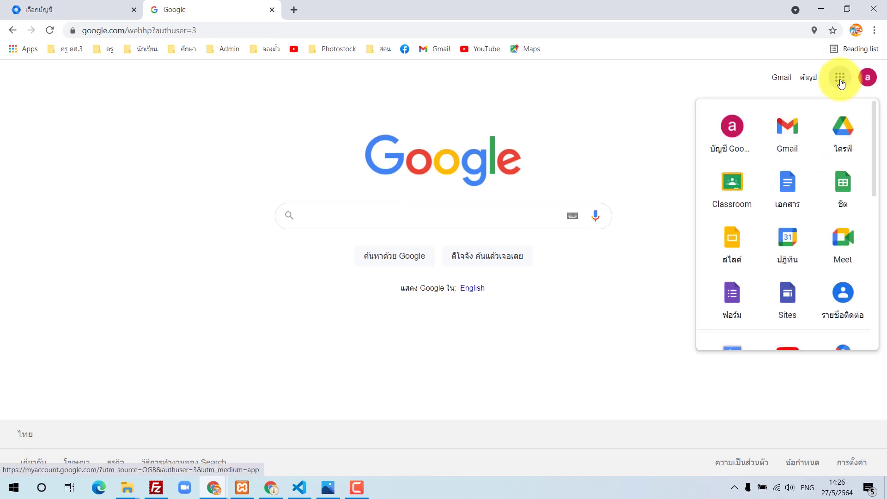
{"action": "scroll", "coordinate": [780, 273], "scroll_direction": "down", "scroll_amount": 5}
{"action": "scroll", "coordinate": [780, 278], "scroll_direction": "down", "scroll_amount": 5}
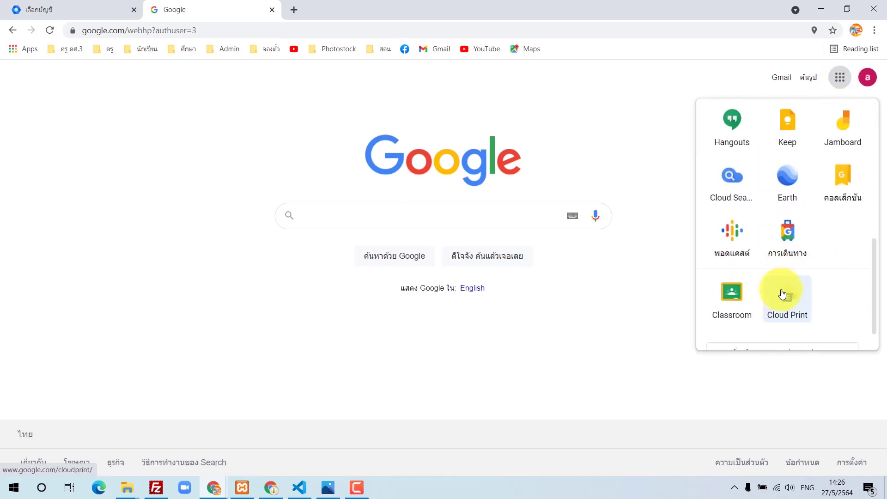
{"action": "scroll", "coordinate": [734, 275], "scroll_direction": "up", "scroll_amount": 10}
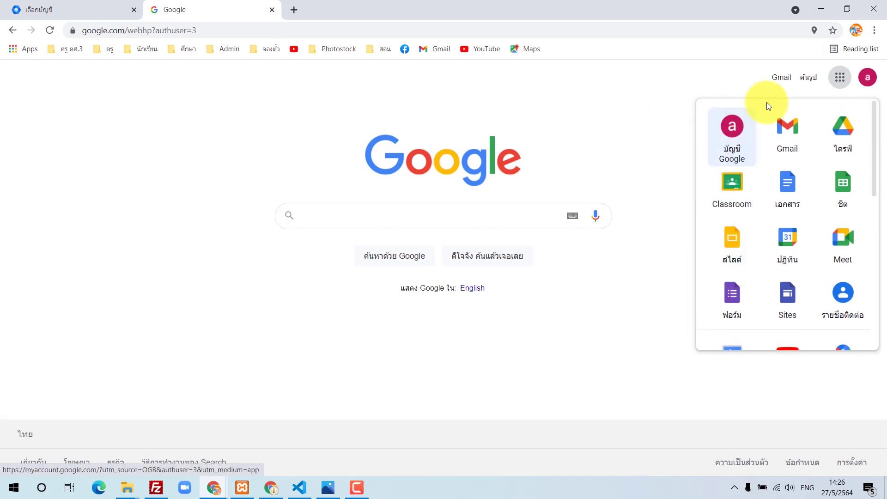
{"action": "scroll", "coordinate": [786, 240], "scroll_direction": "down", "scroll_amount": 6}
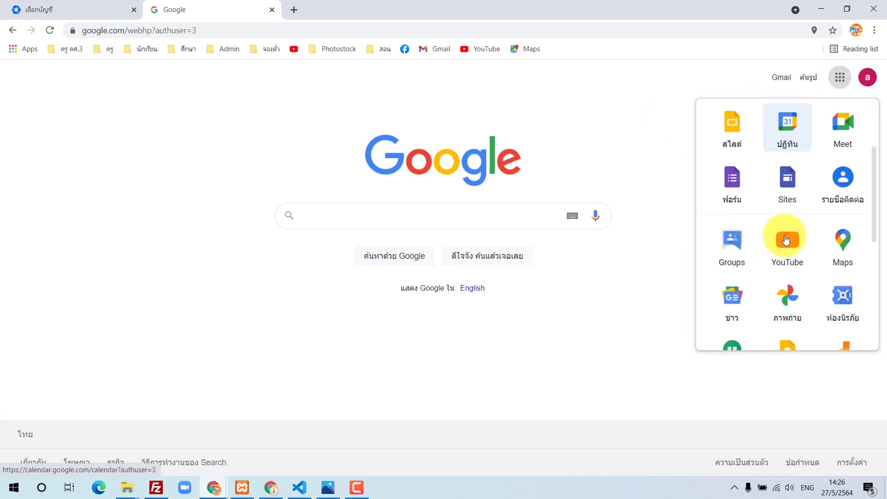
{"action": "scroll", "coordinate": [765, 210], "scroll_direction": "up", "scroll_amount": 1}
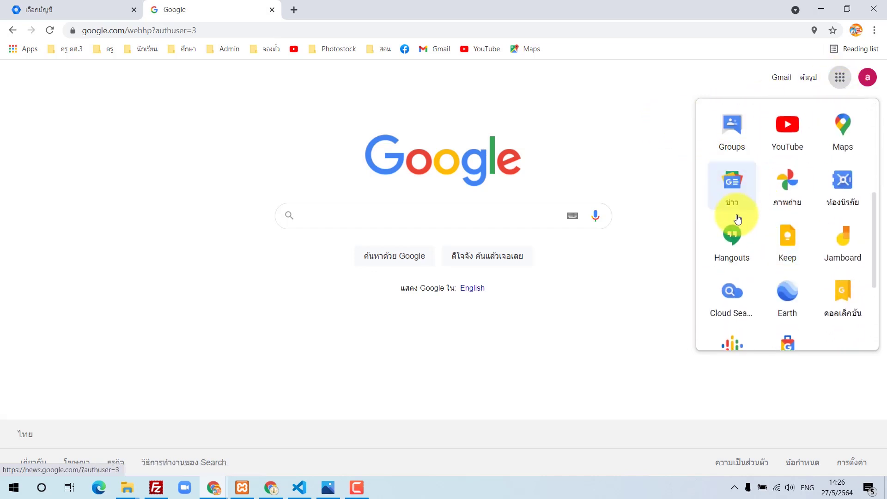
{"action": "scroll", "coordinate": [747, 259], "scroll_direction": "down", "scroll_amount": 3}
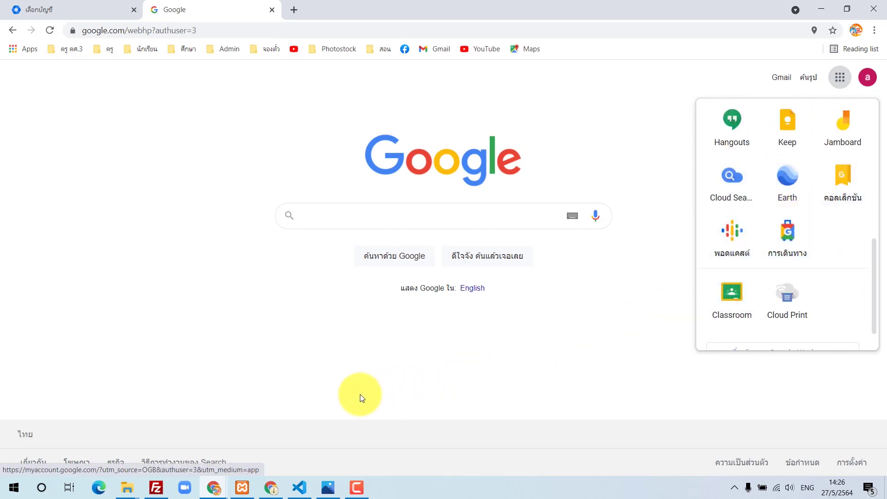
- Switch to the Chrome window showing the Admin console's user list and check which account is signed in there
{"action": "left_click", "coordinate": [270, 487]}
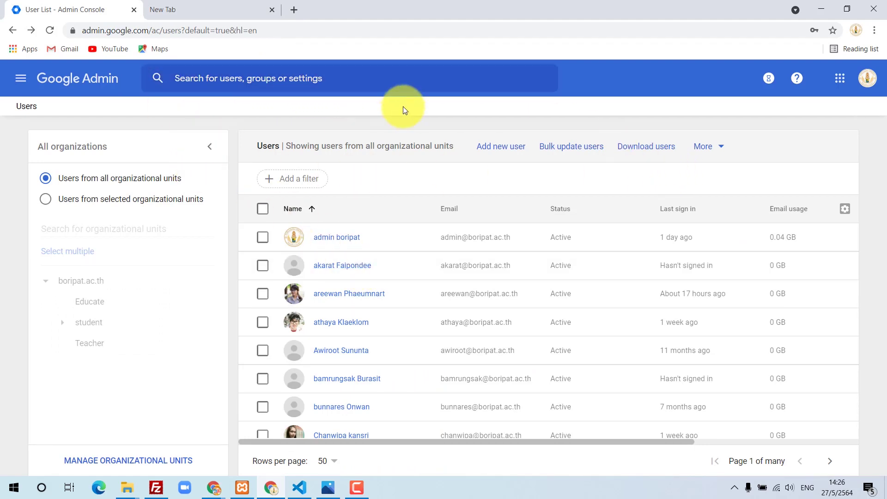
{"action": "left_click", "coordinate": [271, 10]}
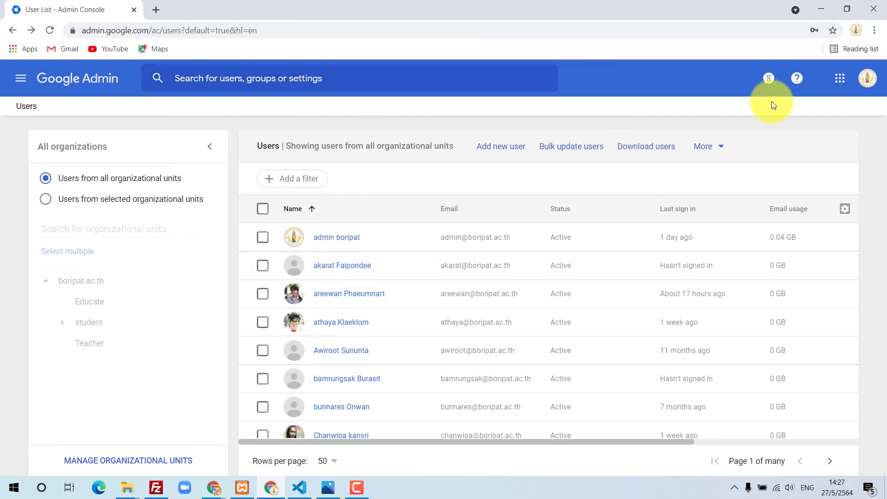
{"action": "left_click", "coordinate": [877, 83]}
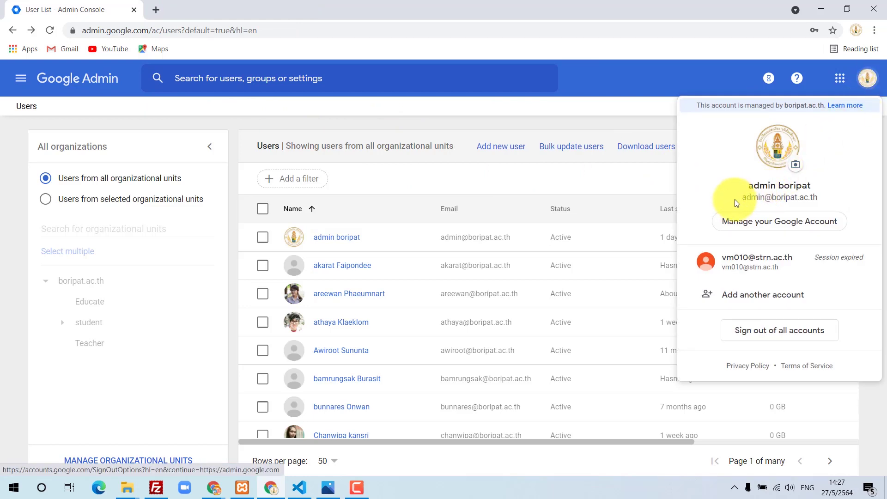
{"action": "triple_click", "coordinate": [753, 198]}
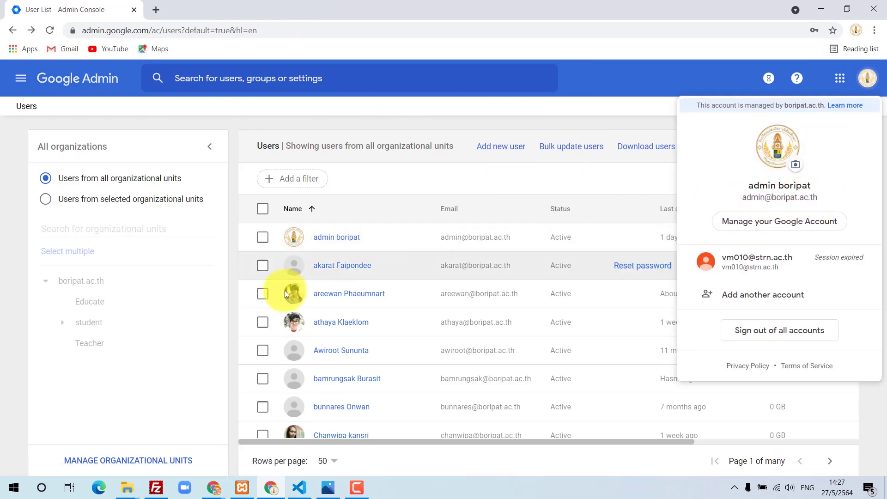
{"action": "left_click", "coordinate": [3, 335]}
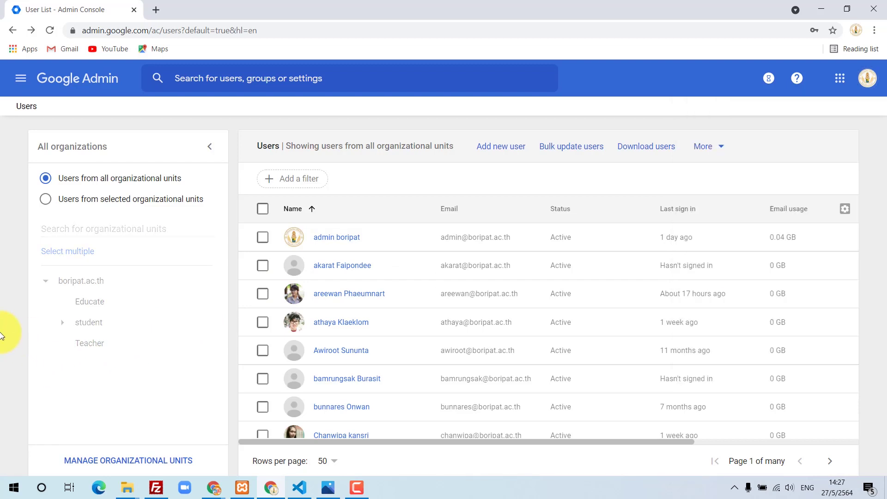
- Open the Admin console home page through the administrator account's Google apps and go to Admin roles
{"action": "left_click", "coordinate": [839, 78]}
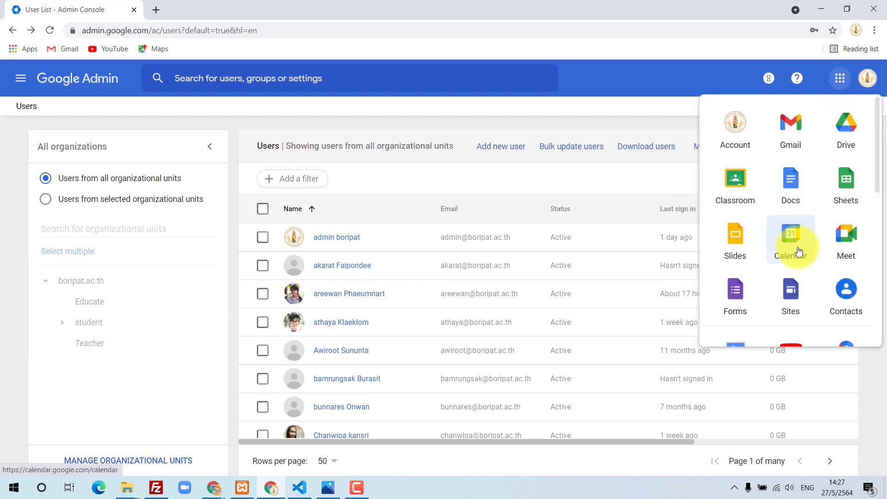
{"action": "scroll", "coordinate": [792, 254], "scroll_direction": "down", "scroll_amount": 5}
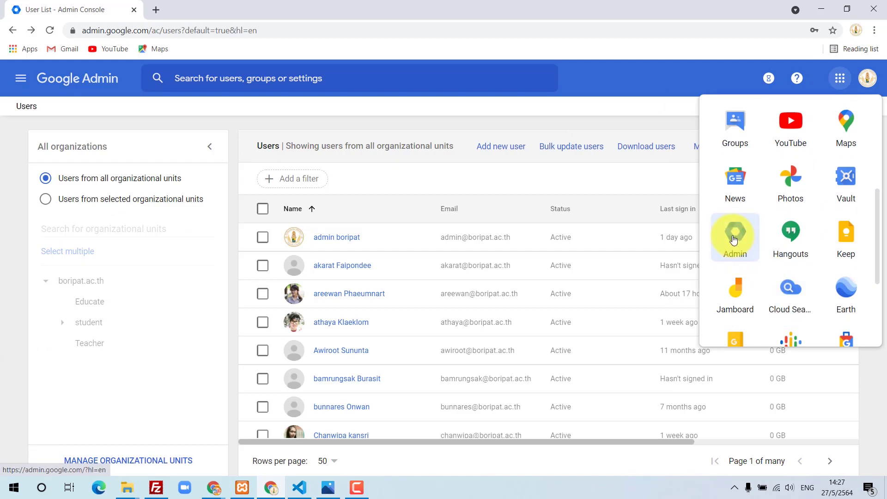
{"action": "left_click", "coordinate": [734, 239]}
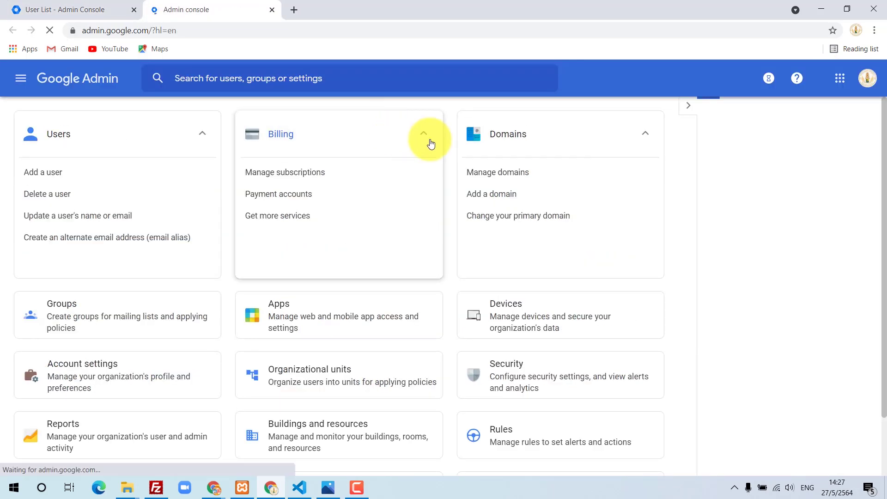
{"action": "left_click", "coordinate": [867, 87]}
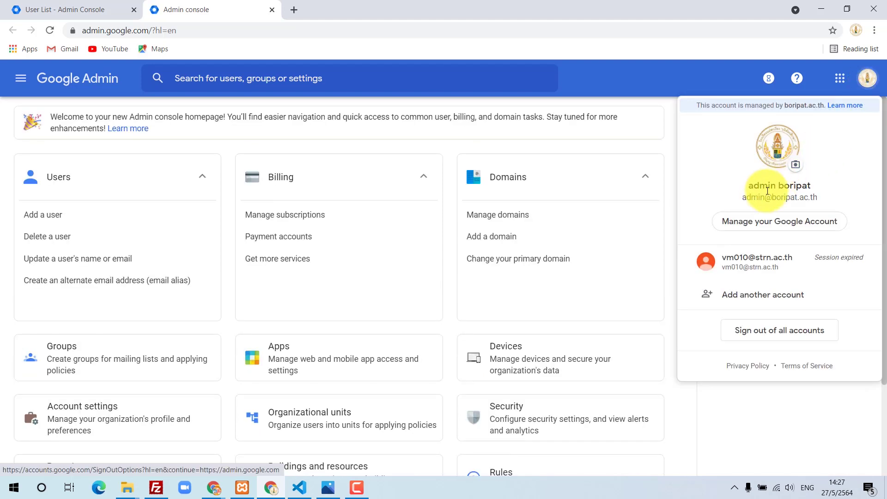
{"action": "left_click", "coordinate": [868, 78]}
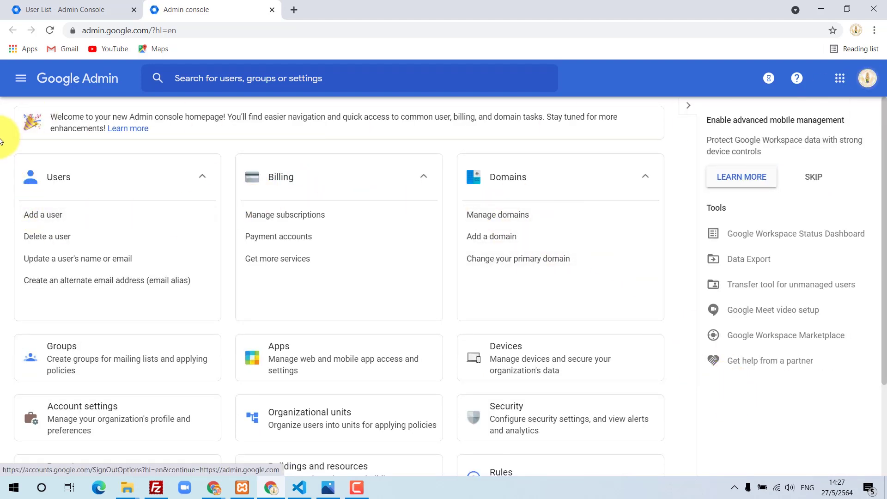
{"action": "scroll", "coordinate": [194, 231], "scroll_direction": "down", "scroll_amount": 3}
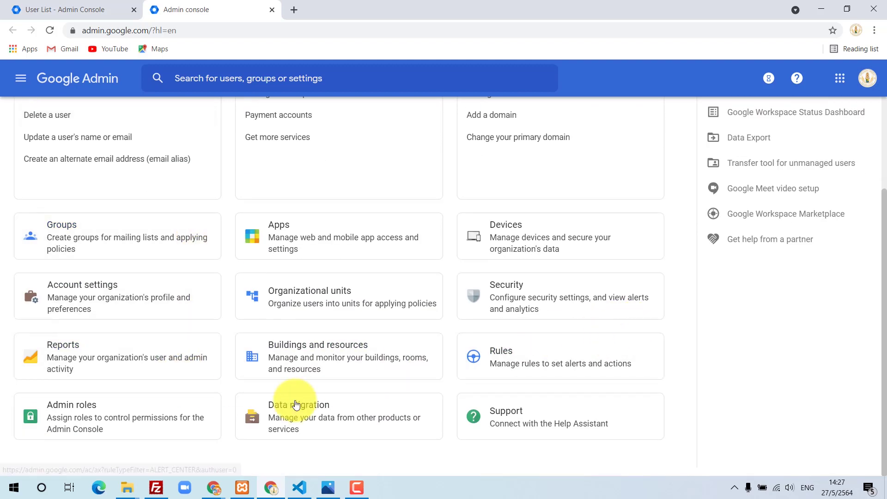
{"action": "left_click", "coordinate": [72, 412]}
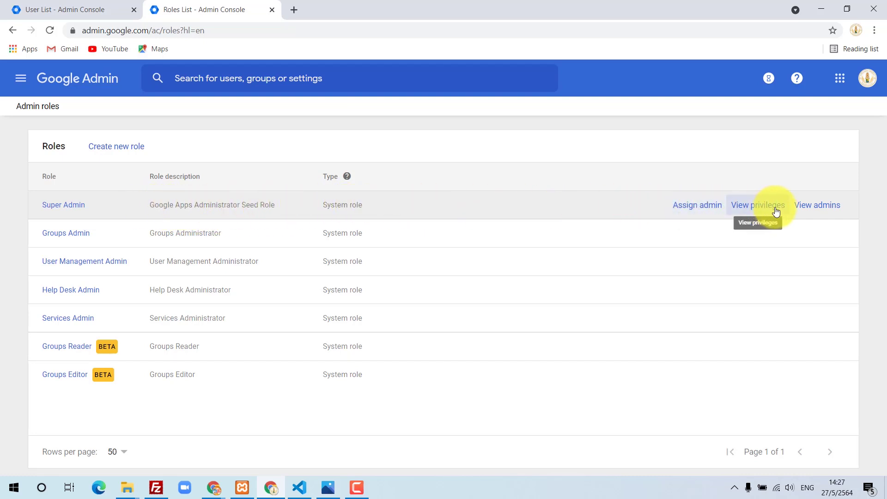
- View the admins assigned to the Super Admin, Groups Admin and User Management Admin roles
{"action": "left_click", "coordinate": [823, 210]}
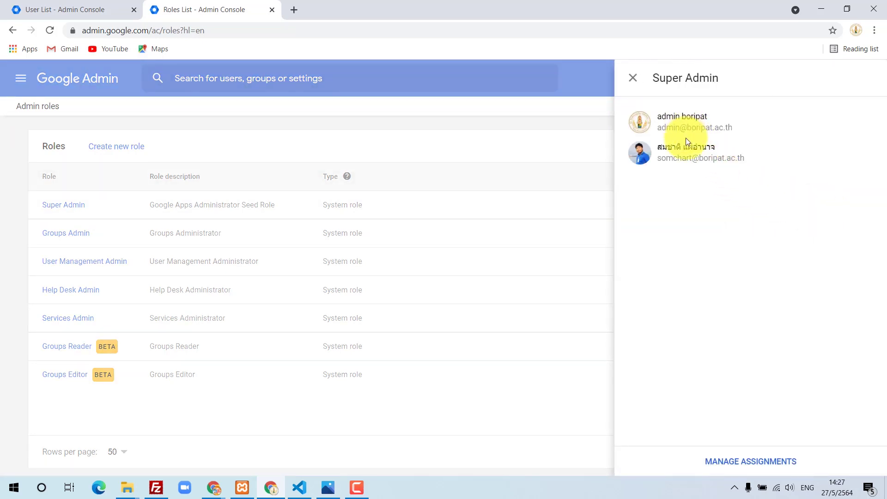
{"action": "left_click", "coordinate": [7, 192]}
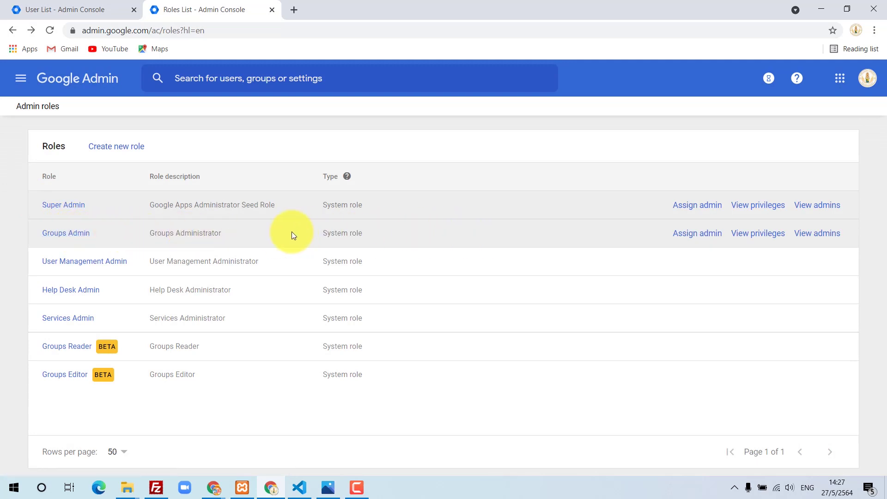
{"action": "left_click", "coordinate": [817, 235]}
{"action": "left_click", "coordinate": [22, 244]}
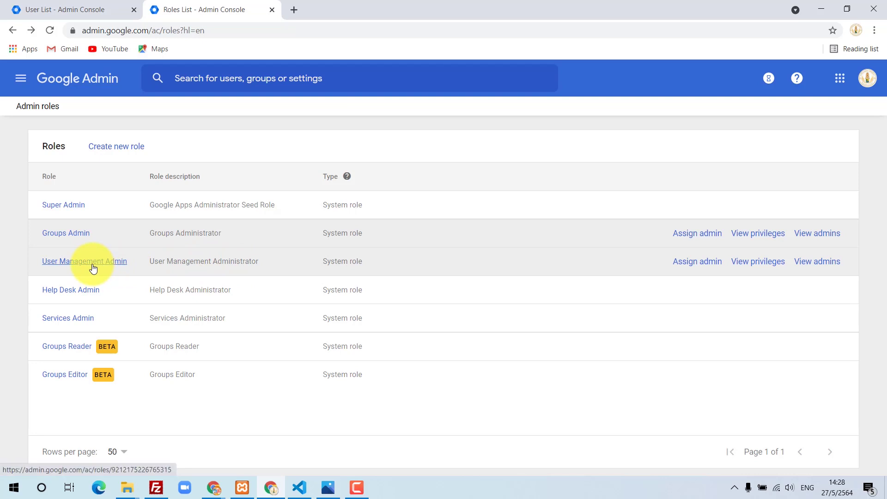
{"action": "left_click", "coordinate": [831, 270]}
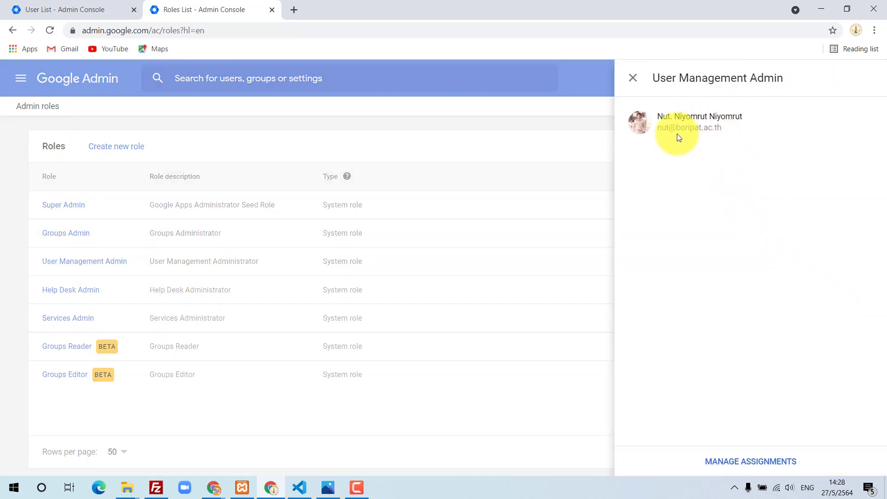
{"action": "left_click", "coordinate": [1, 241]}
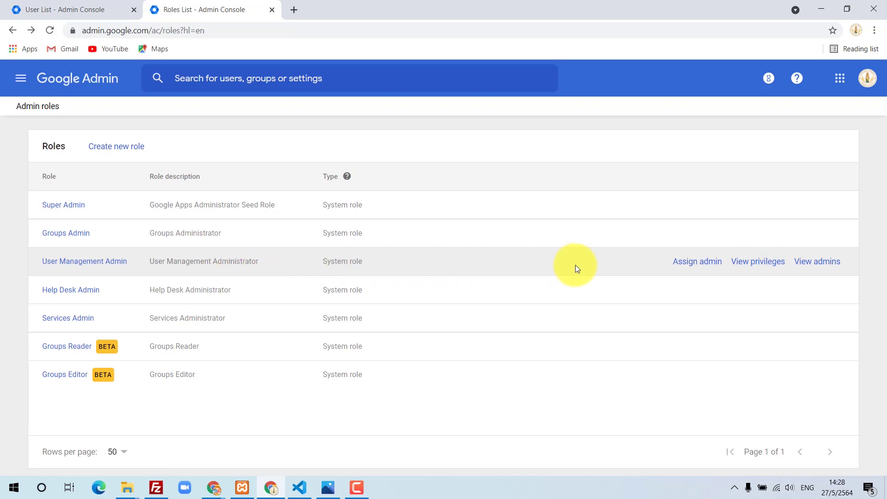
- Assign the User Management Admin role to the demo admin user, searching for the account with "admin"
{"action": "left_click", "coordinate": [697, 262]}
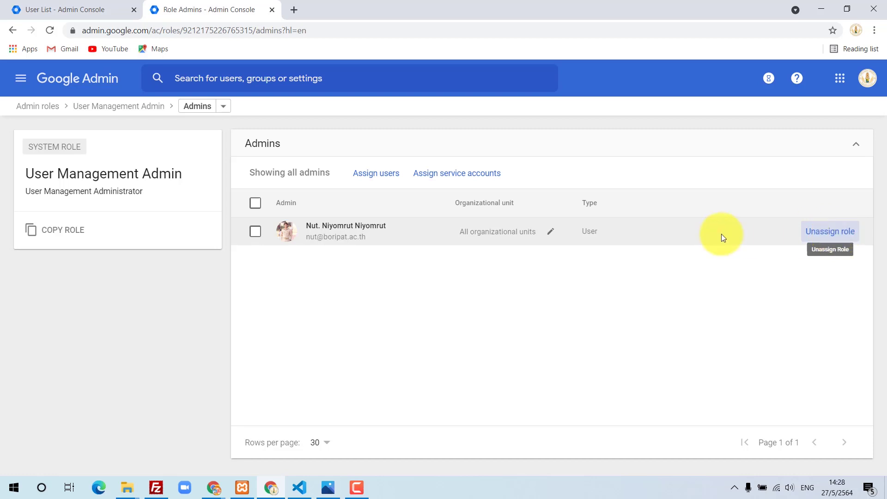
{"action": "left_click", "coordinate": [375, 178]}
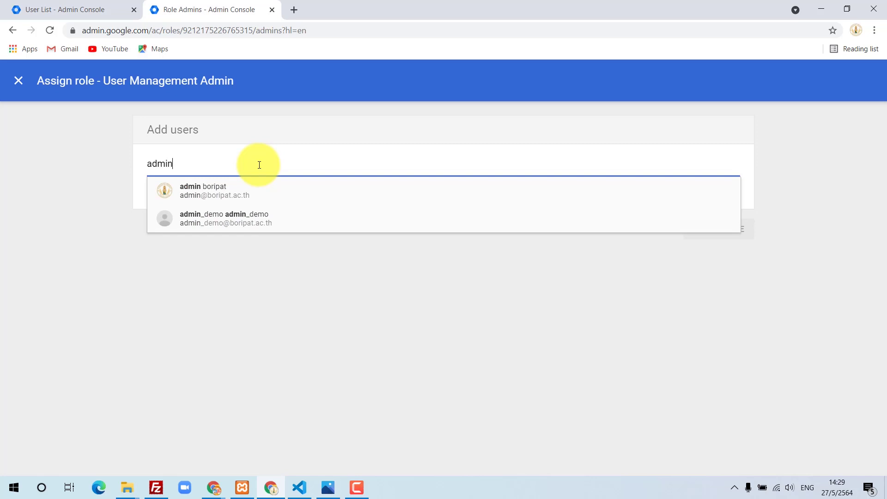
{"action": "left_click", "coordinate": [213, 216]}
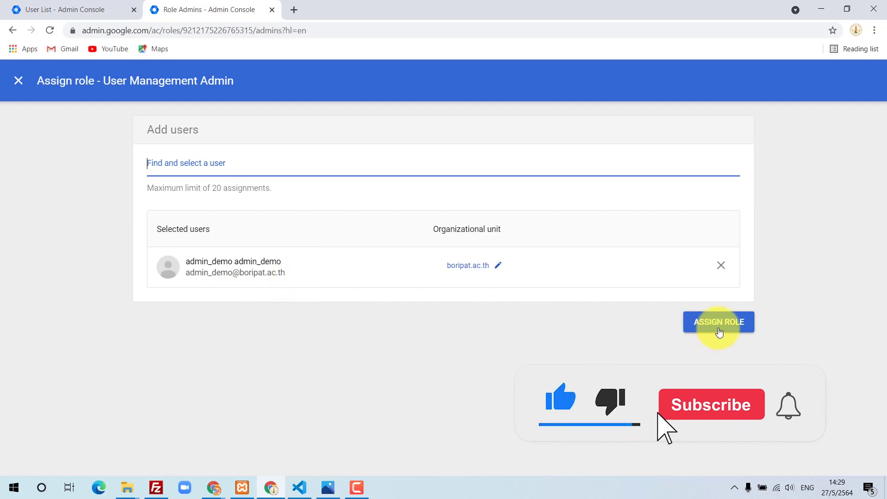
{"action": "left_click", "coordinate": [719, 322]}
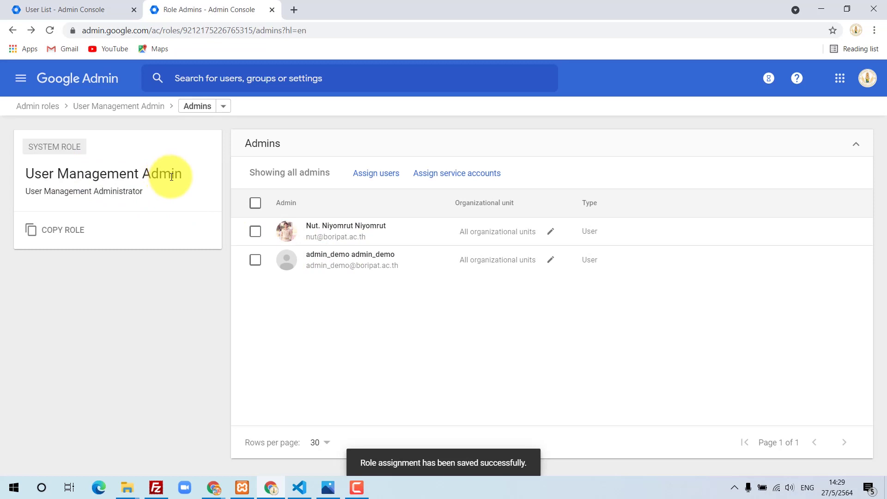
- Return to the Admin roles list and review the admins of the User Management Admin role
{"action": "left_click", "coordinate": [51, 107]}
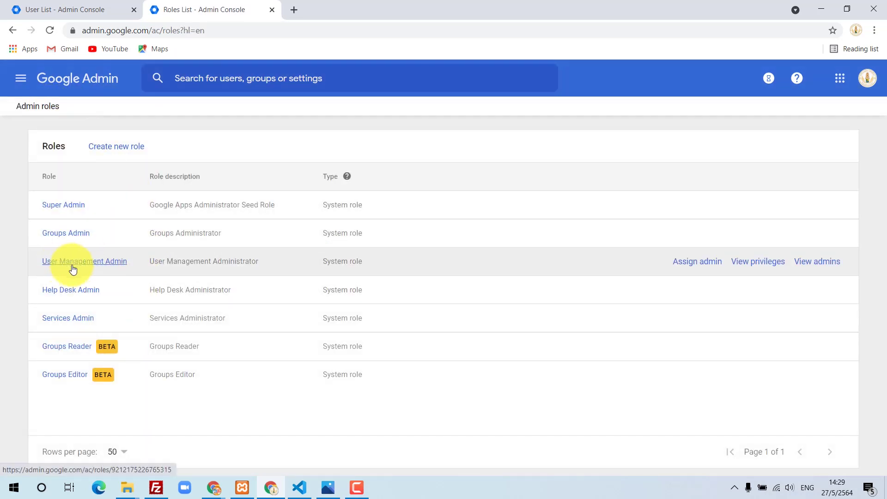
{"action": "left_click", "coordinate": [812, 266]}
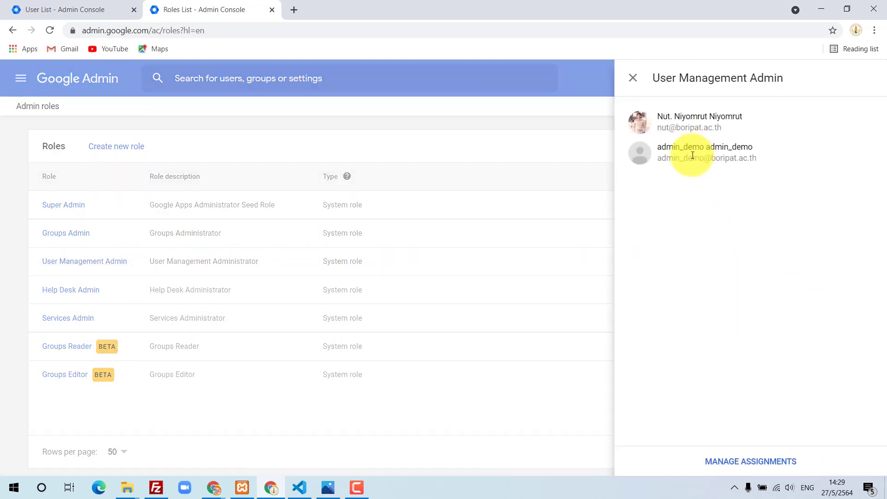
{"action": "left_click", "coordinate": [463, 413]}
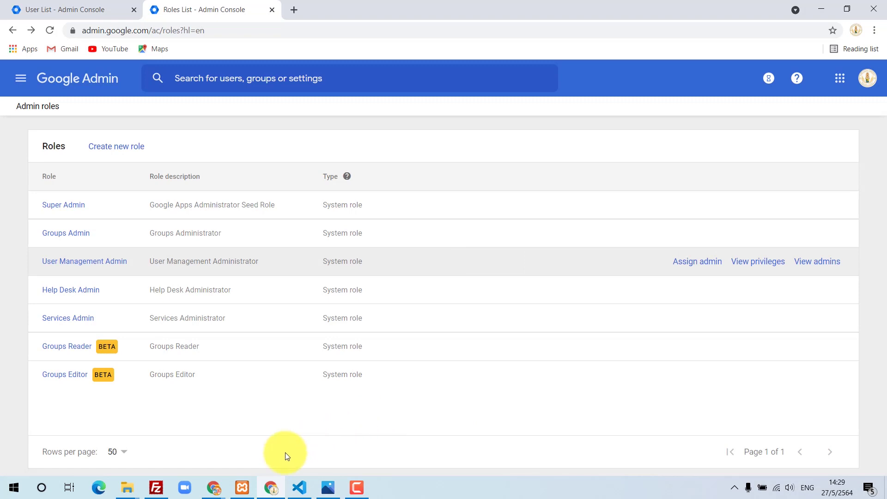
- Switch to the demo account's Chrome window, check which account is signed in, and reload the Google home page
{"action": "left_click", "coordinate": [226, 484]}
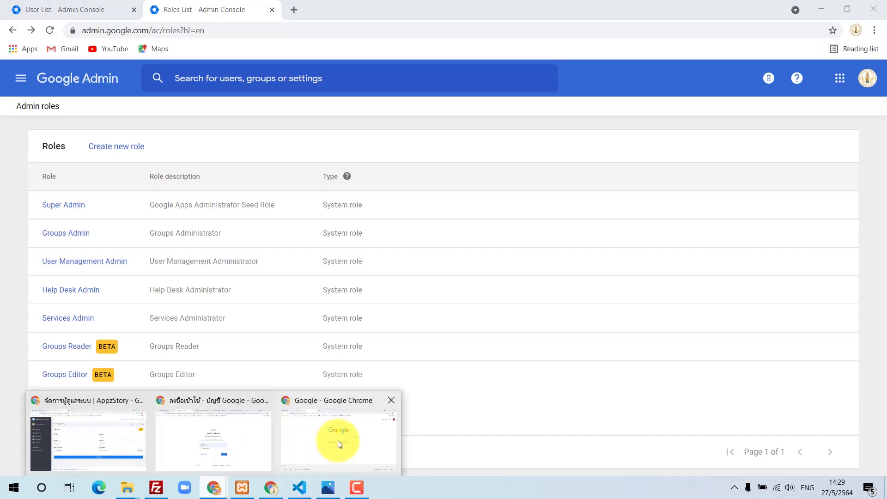
{"action": "left_click", "coordinate": [338, 440]}
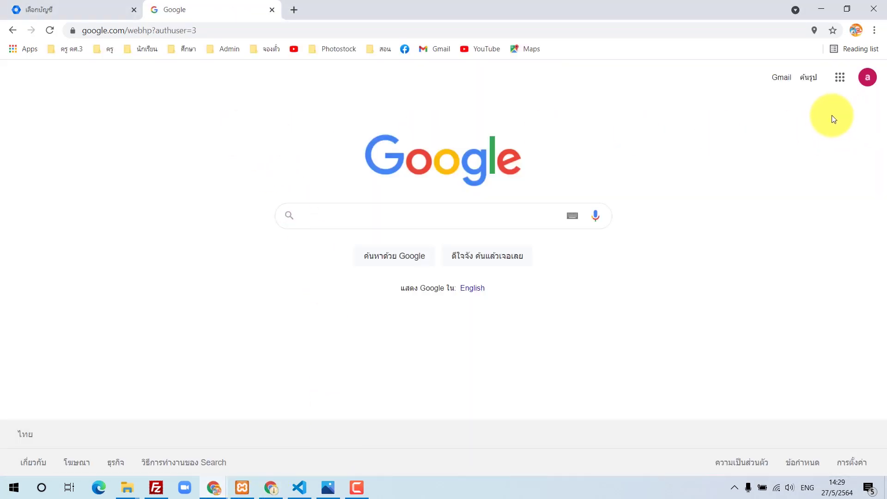
{"action": "left_click", "coordinate": [867, 77]}
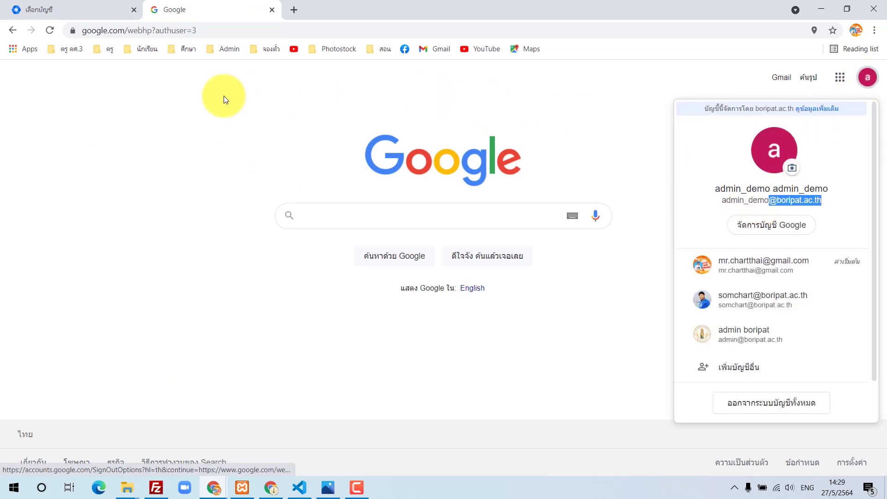
{"action": "left_click", "coordinate": [50, 30]}
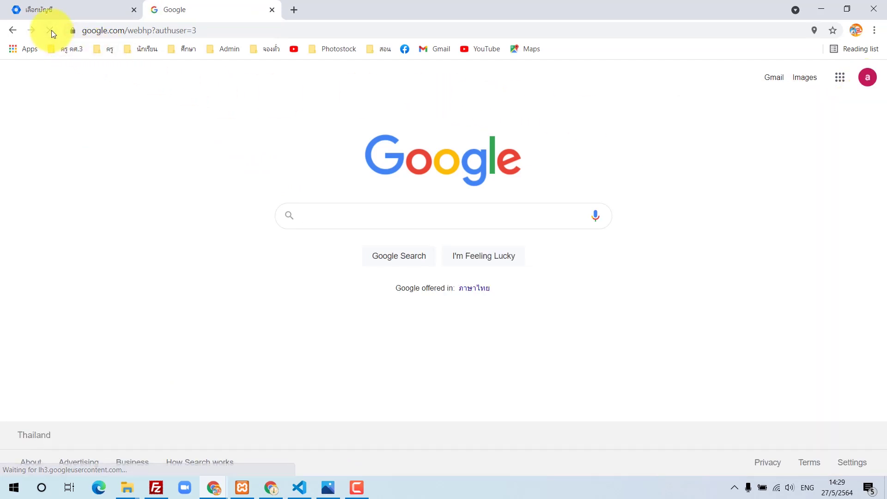
- Find the Admin app among the demo account's Google apps and open the Admin console
{"action": "left_click", "coordinate": [839, 77]}
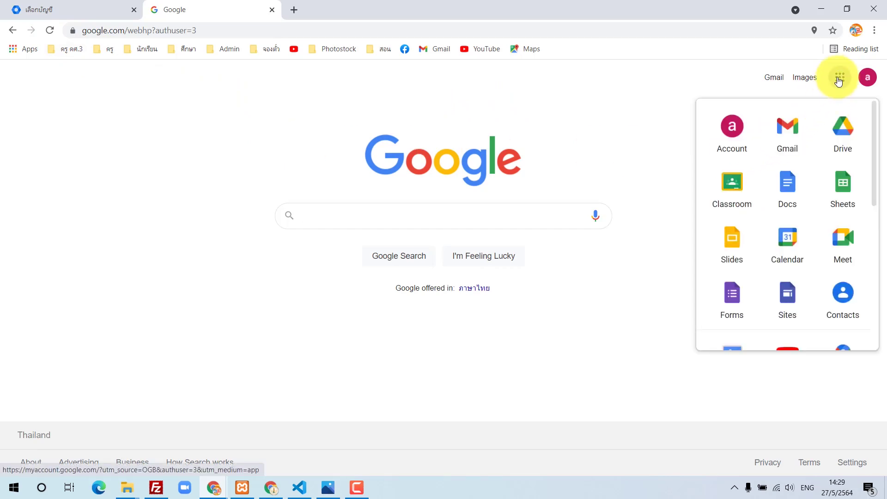
{"action": "scroll", "coordinate": [816, 202], "scroll_direction": "down", "scroll_amount": 2}
{"action": "scroll", "coordinate": [816, 201], "scroll_direction": "down", "scroll_amount": 5}
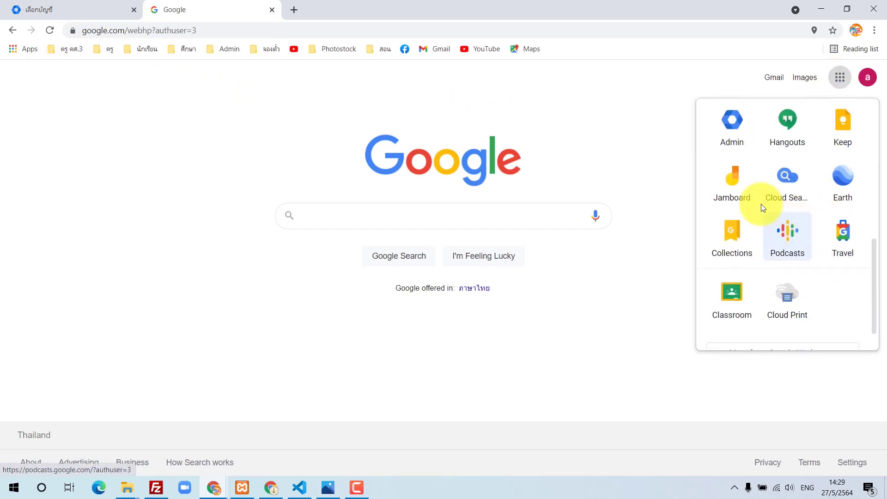
{"action": "scroll", "coordinate": [739, 157], "scroll_direction": "up", "scroll_amount": 1}
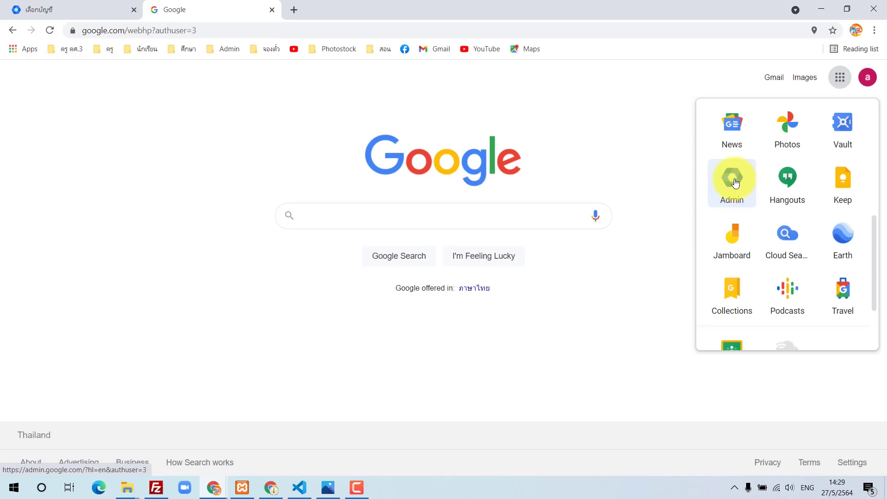
{"action": "left_click", "coordinate": [735, 184]}
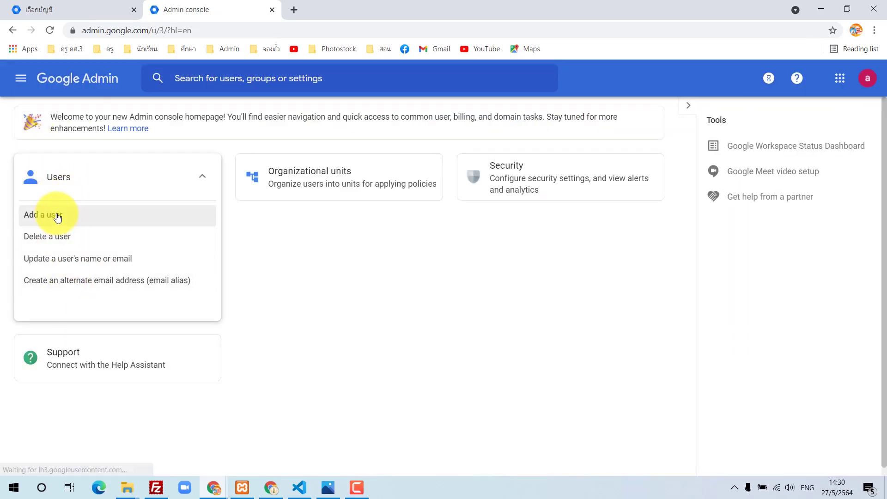
- View the demo account's form for adding a new user, cancel it, and return to the administrator's Admin roles window
{"action": "left_click", "coordinate": [58, 217]}
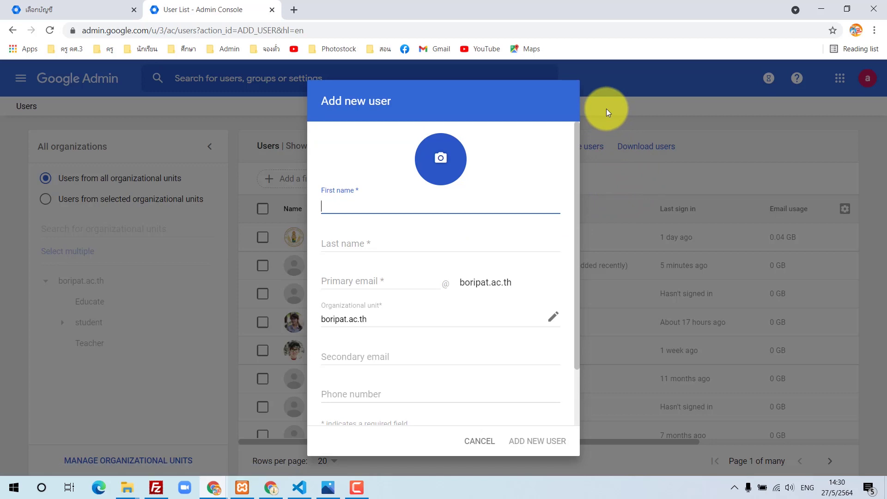
{"action": "left_click", "coordinate": [478, 439]}
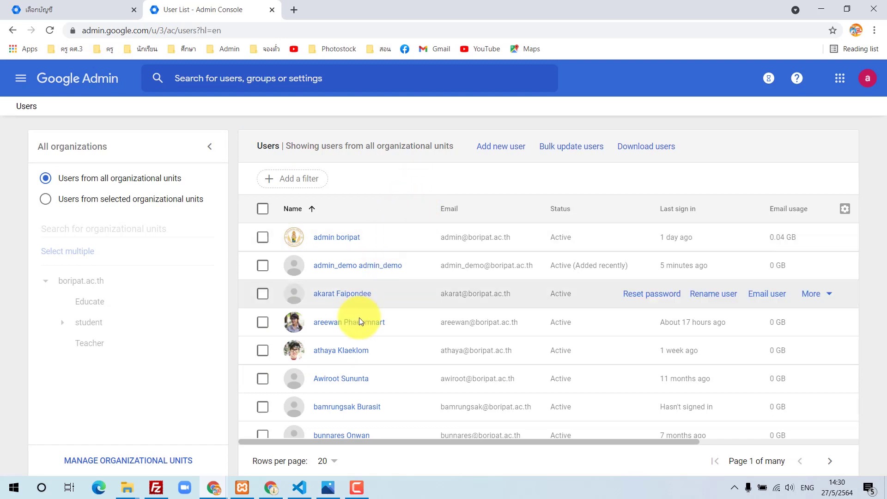
{"action": "left_click", "coordinate": [272, 488]}
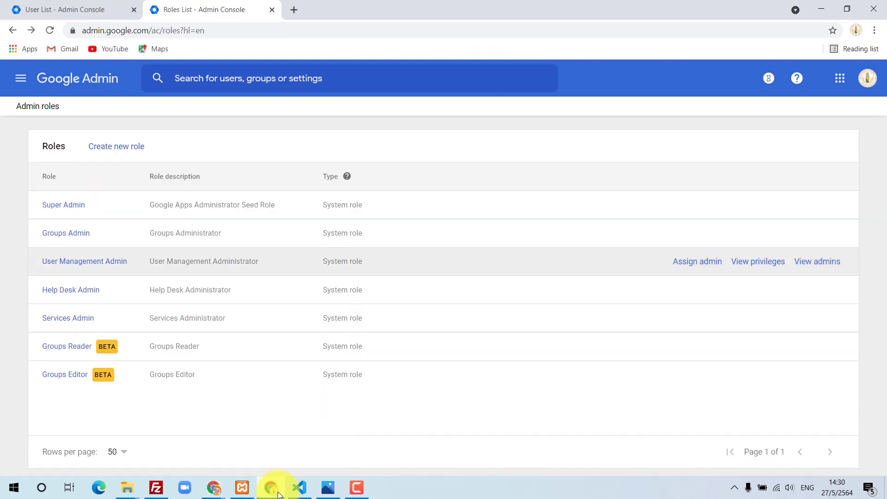